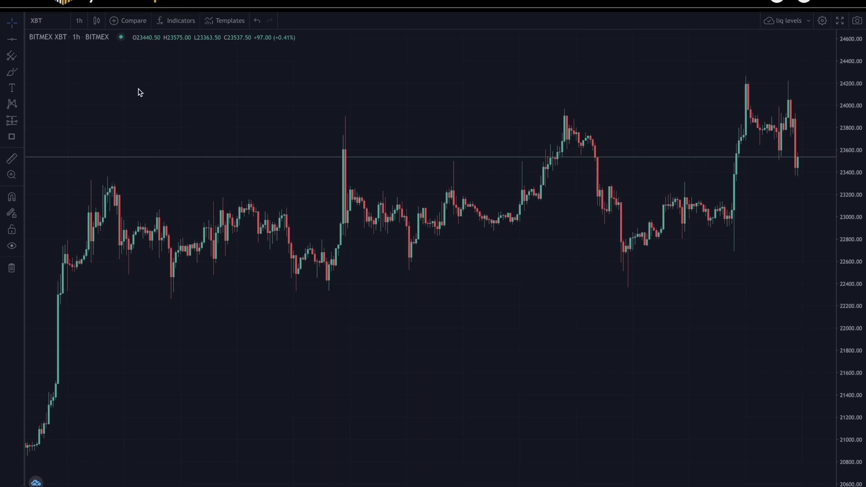
# Step: Add the Market Order Count [Aggregated] and Market Order Average Size [Aggregated] indicators
pyautogui.click(175, 23)
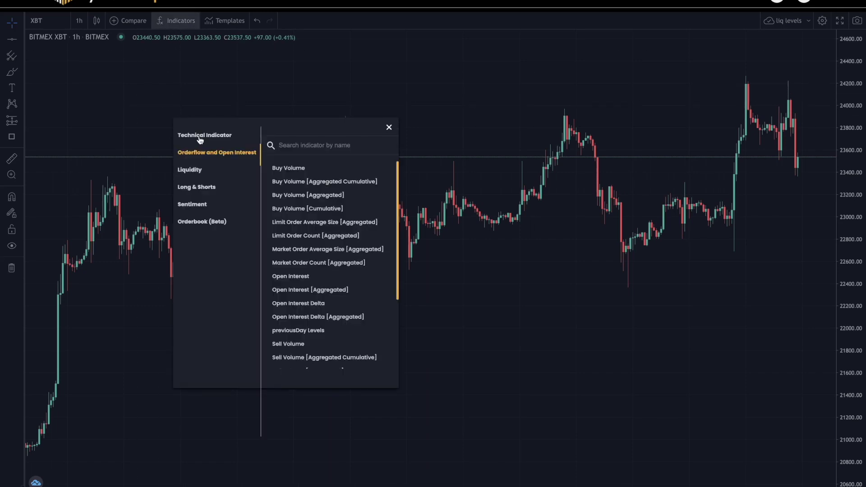
pyautogui.scroll(-1, 334, 217)
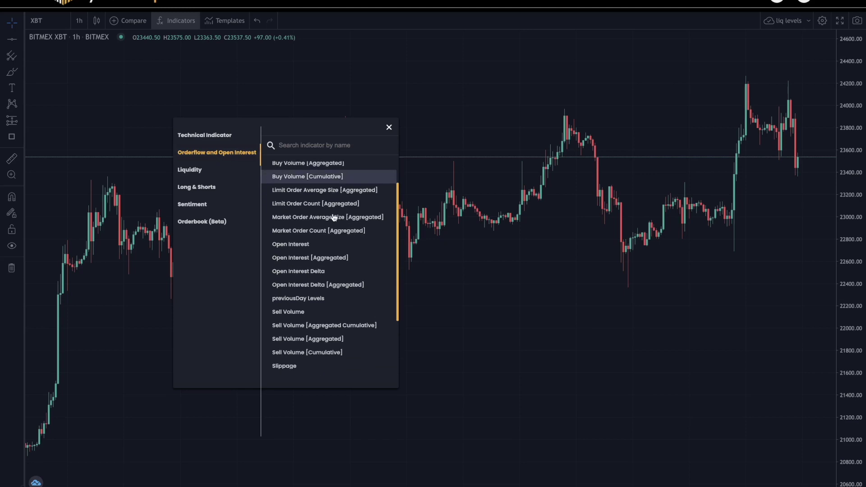
pyautogui.click(327, 231)
pyautogui.click(331, 220)
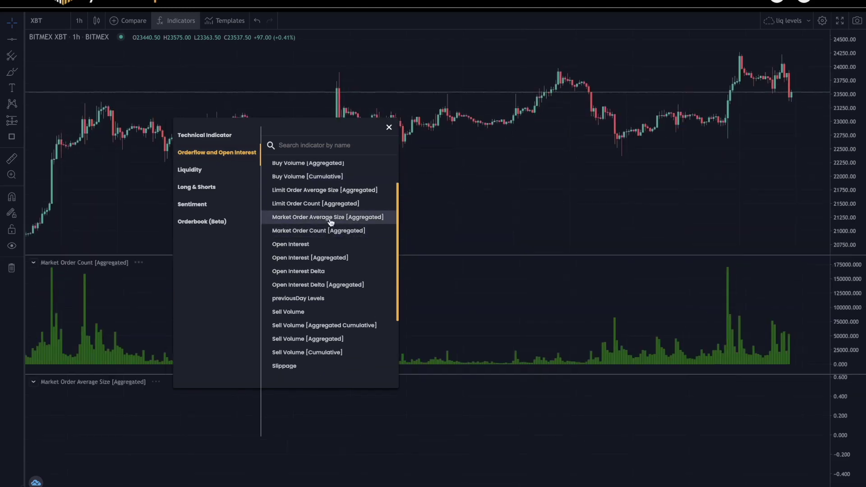
pyautogui.click(389, 128)
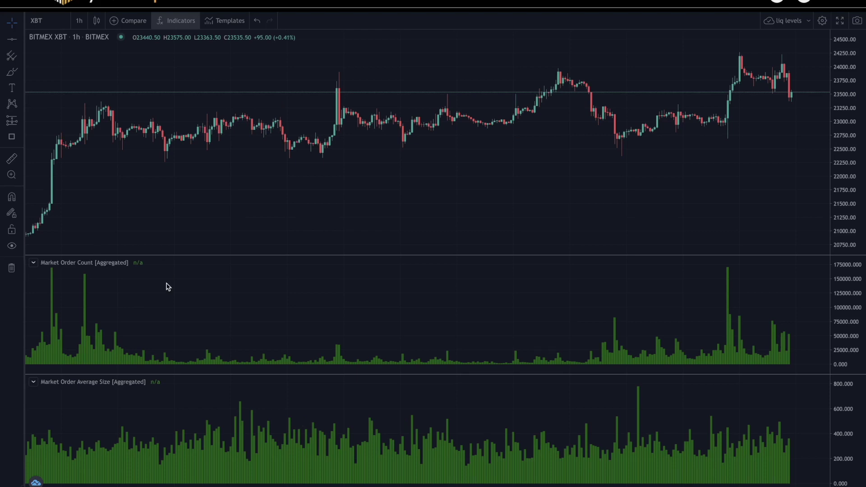
# Step: Try Sell and Delta as the Market Order Count type, then settle on Total
pyautogui.click(151, 263)
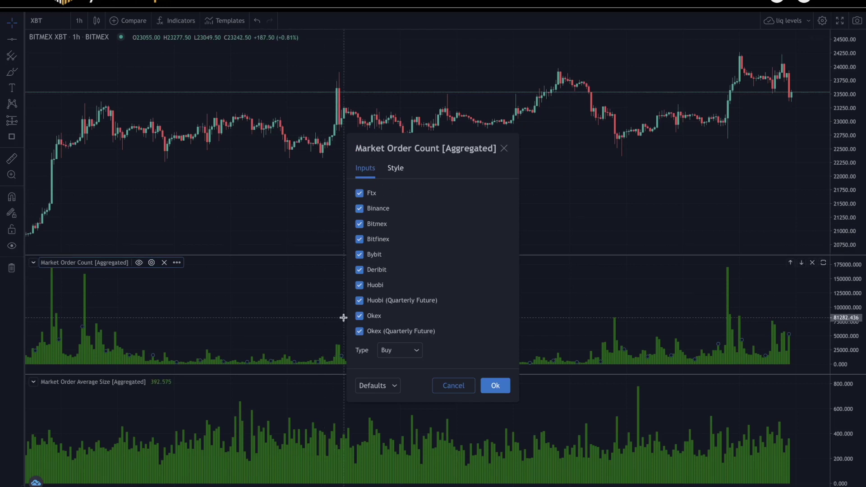
pyautogui.click(416, 350)
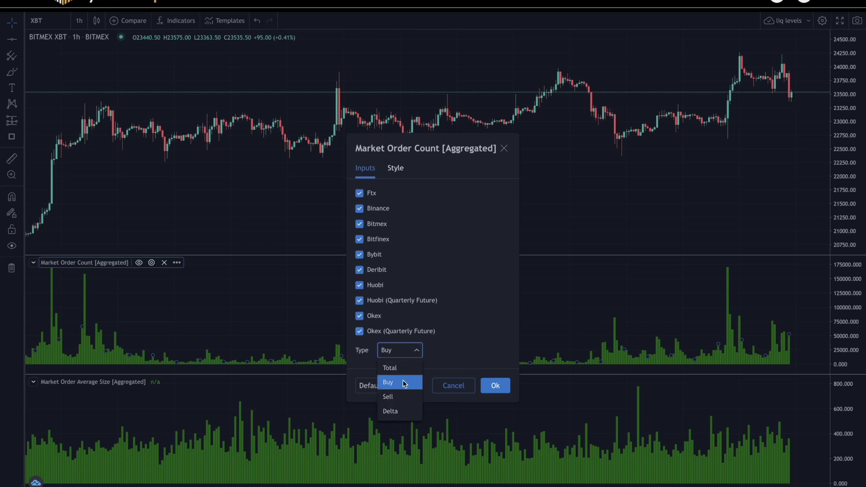
pyautogui.click(399, 397)
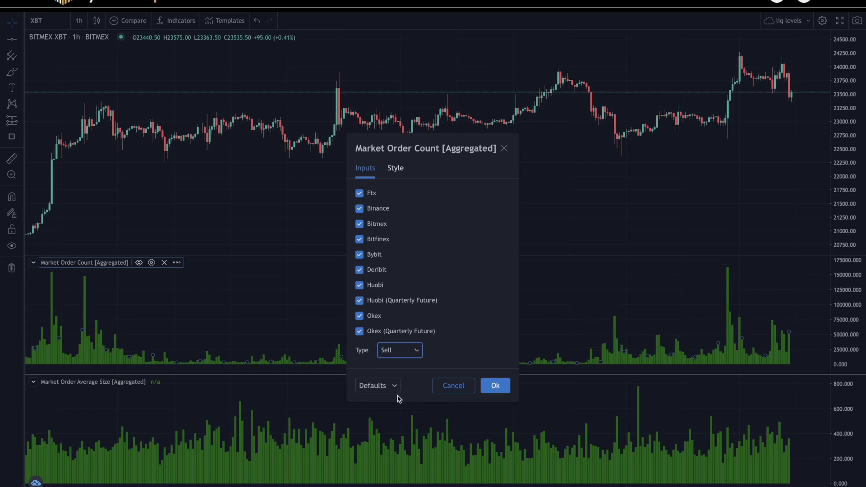
pyautogui.click(414, 350)
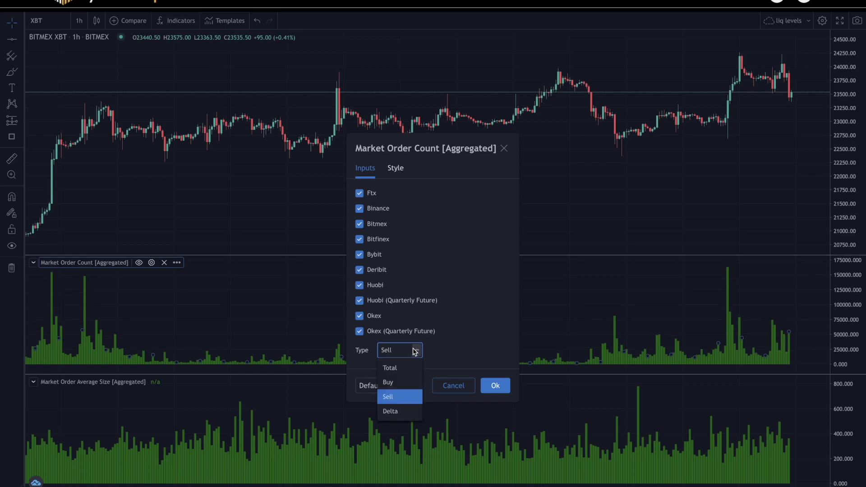
pyautogui.click(399, 367)
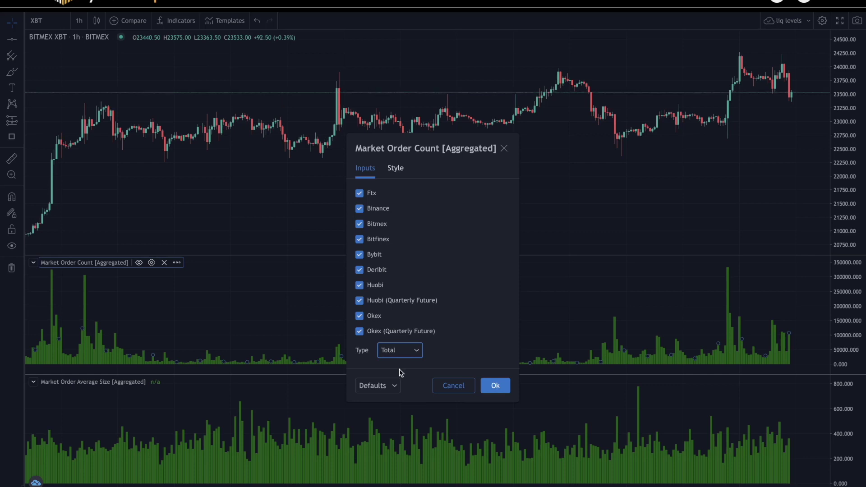
pyautogui.click(414, 352)
pyautogui.click(397, 412)
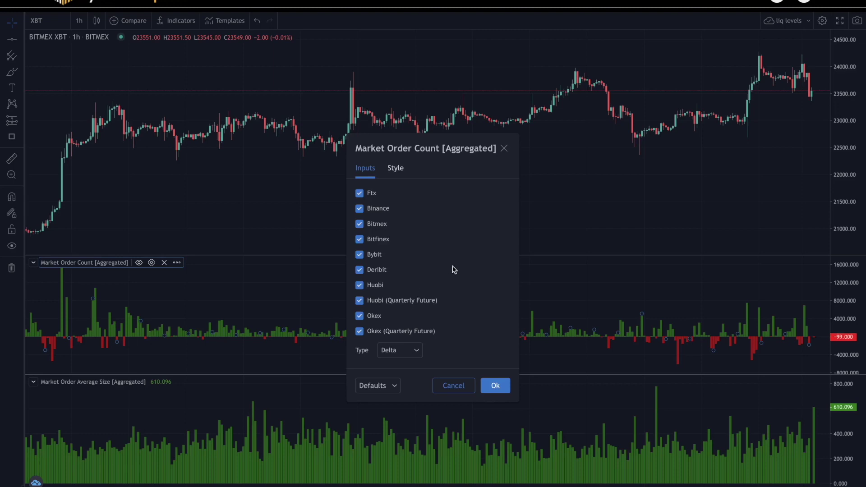
pyautogui.click(414, 348)
pyautogui.click(404, 365)
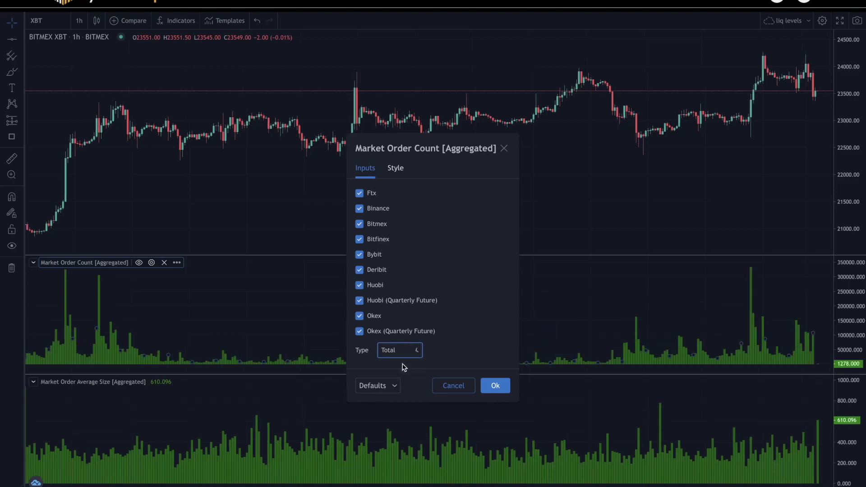
pyautogui.click(494, 386)
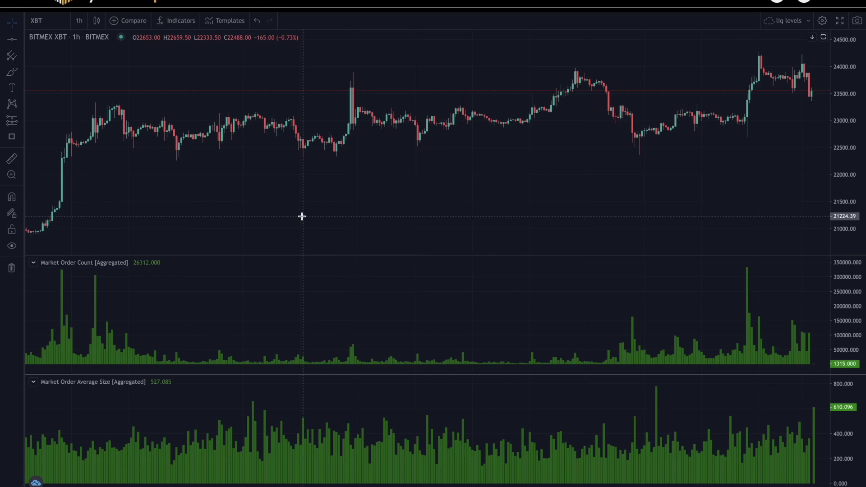
# Step: Draw horizontal lines at 21466.51, 22426.66, 22710.54 and 23512.05 on the price chart
pyautogui.click(12, 39)
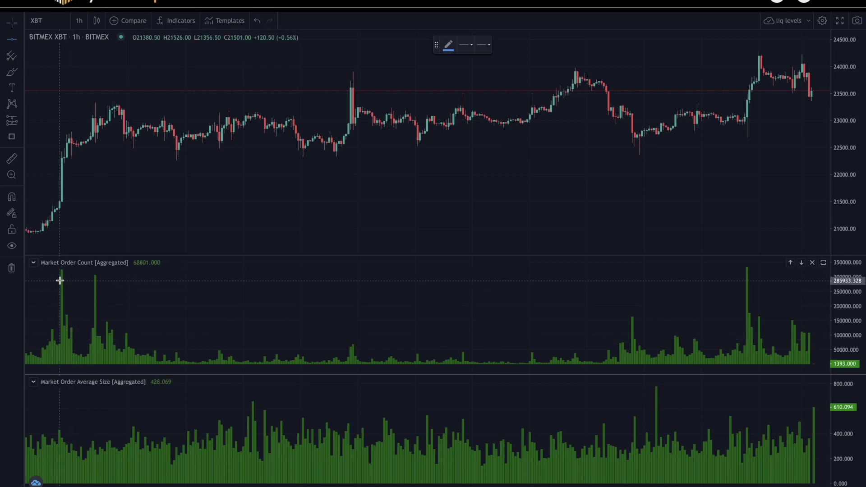
pyautogui.click(62, 203)
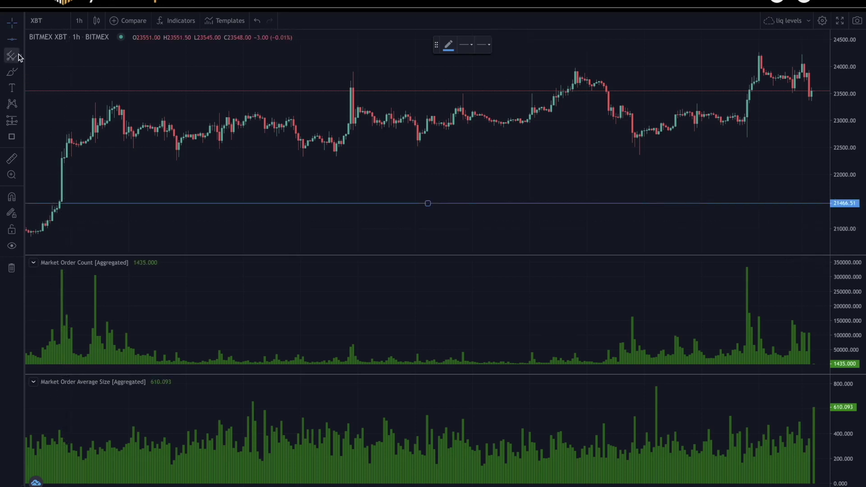
pyautogui.click(61, 152)
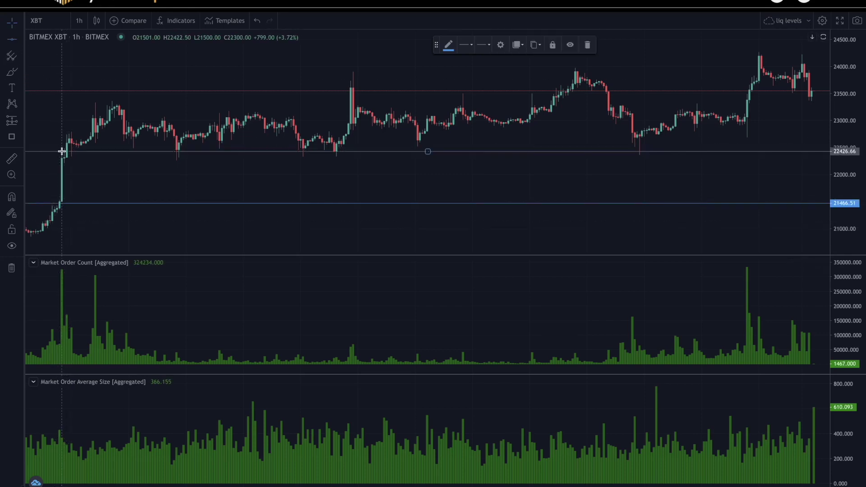
pyautogui.click(12, 40)
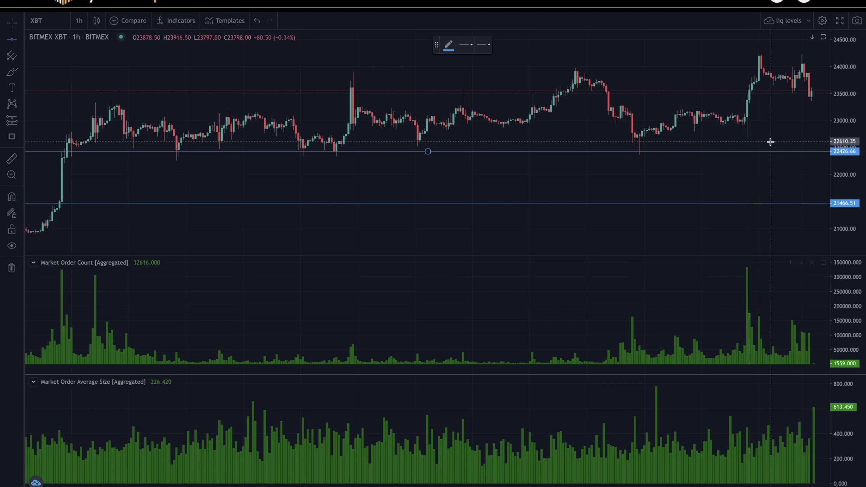
pyautogui.click(748, 136)
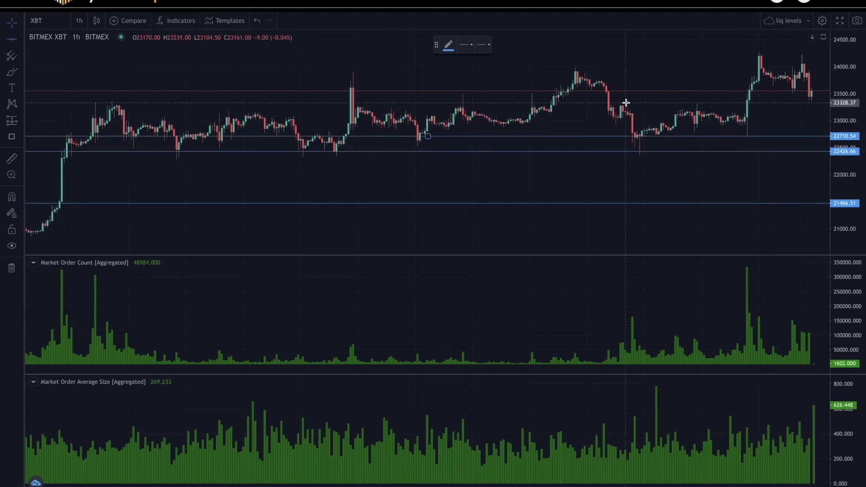
pyautogui.click(747, 93)
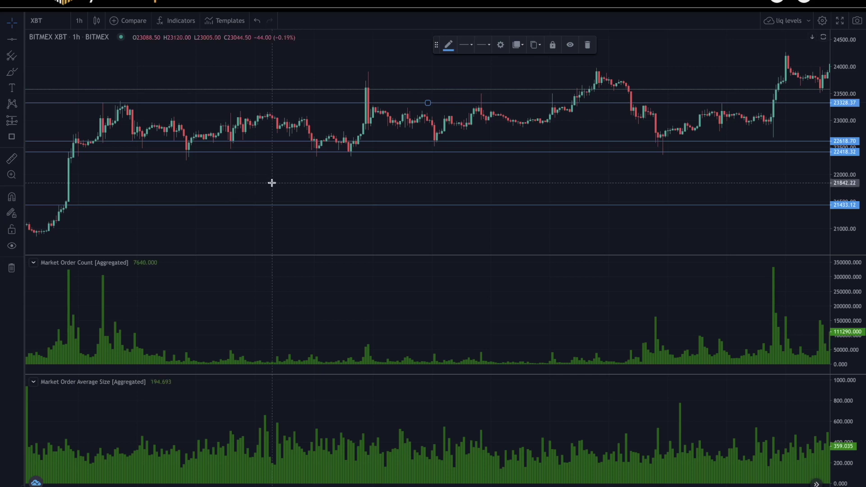
# Step: Change the Market Order Average Size [Aggregated] type from Buy to Delta
pyautogui.click(169, 382)
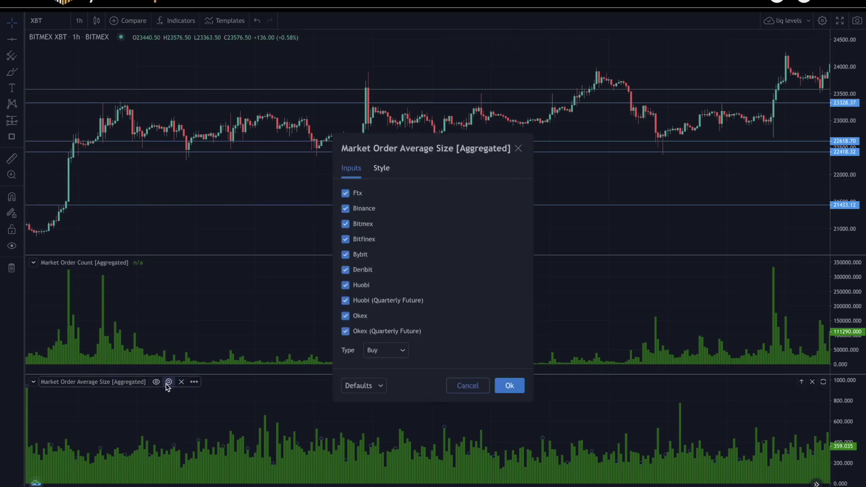
pyautogui.click(397, 354)
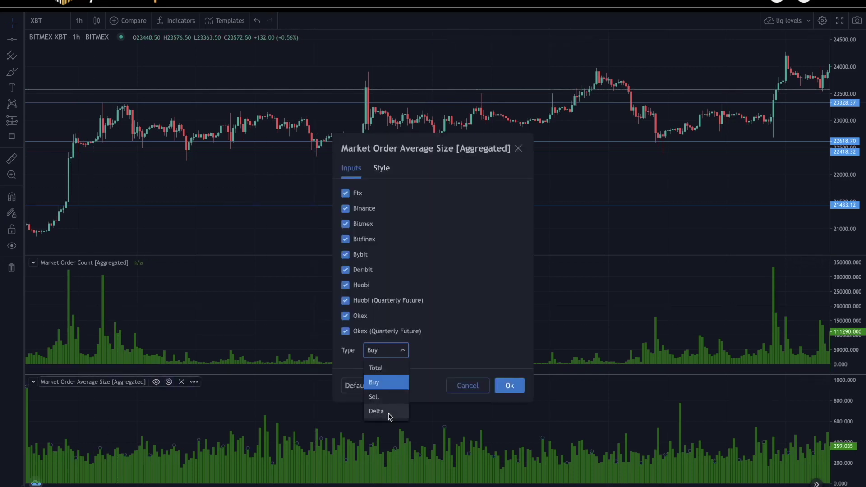
pyautogui.click(385, 410)
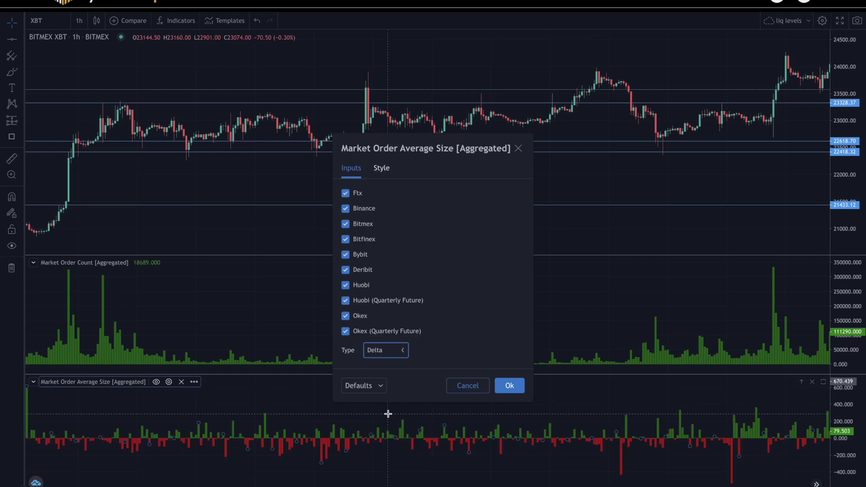
pyautogui.click(511, 386)
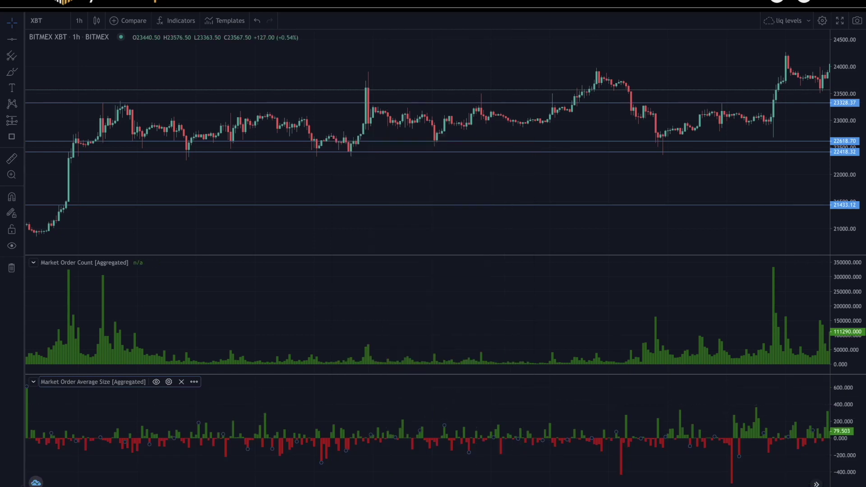
pyautogui.scroll(-1, 428, 149)
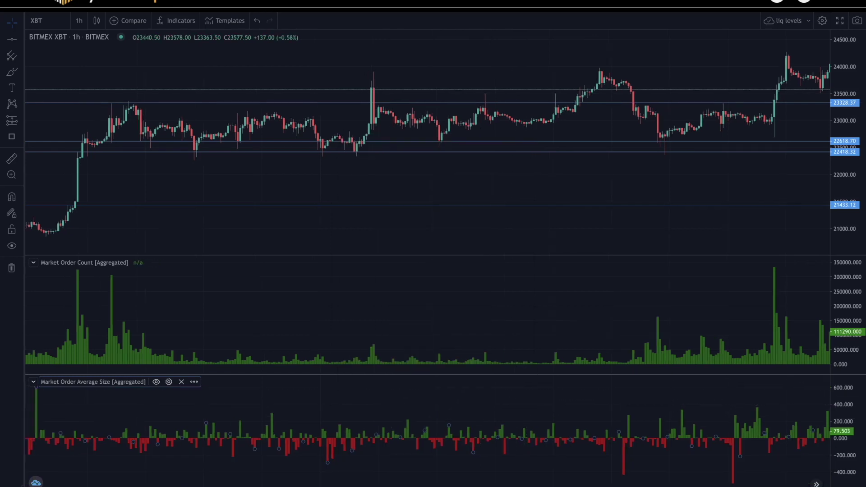
# Step: Remove the drawings, then place vertical lines near the chart's left start, middle and right end
pyautogui.rightClick(407, 175)
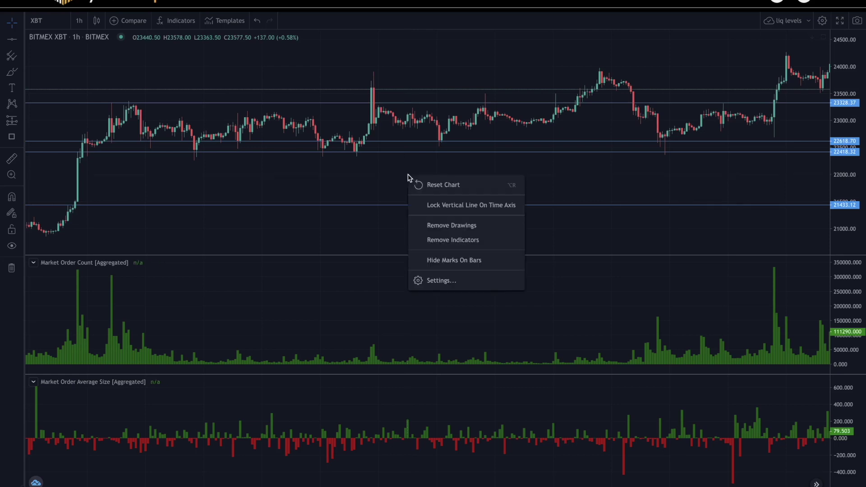
pyautogui.click(462, 228)
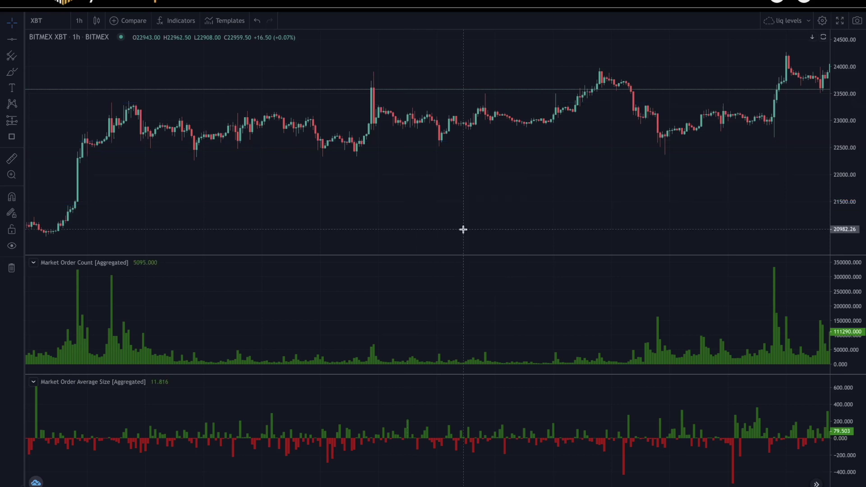
pyautogui.click(21, 40)
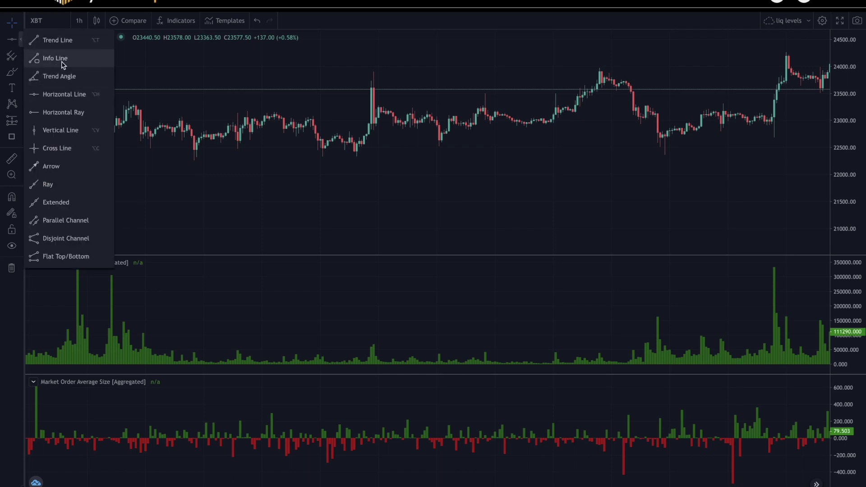
pyautogui.click(61, 130)
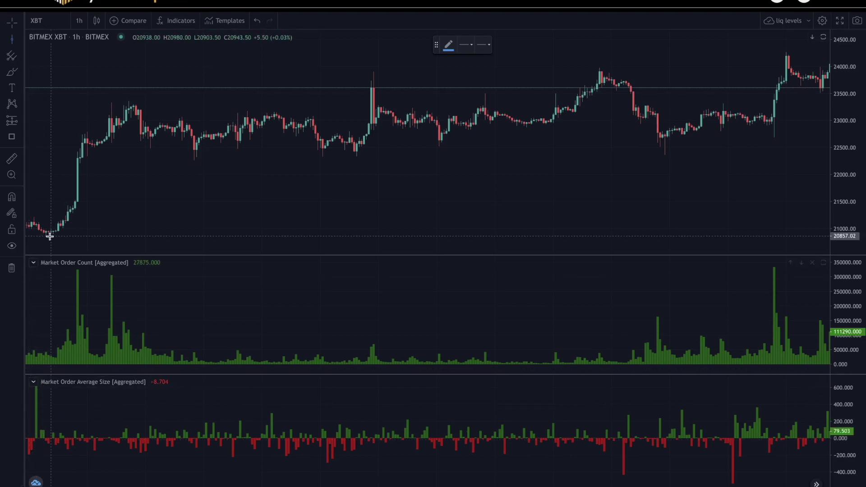
pyautogui.click(36, 239)
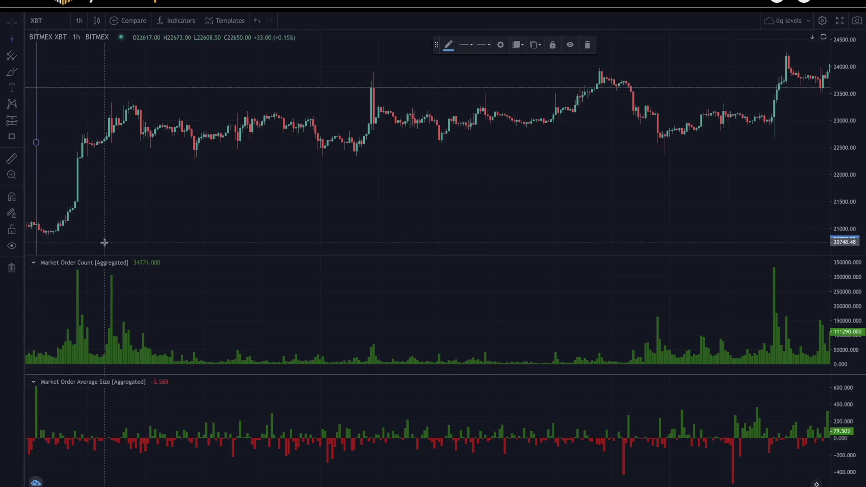
pyautogui.click(11, 39)
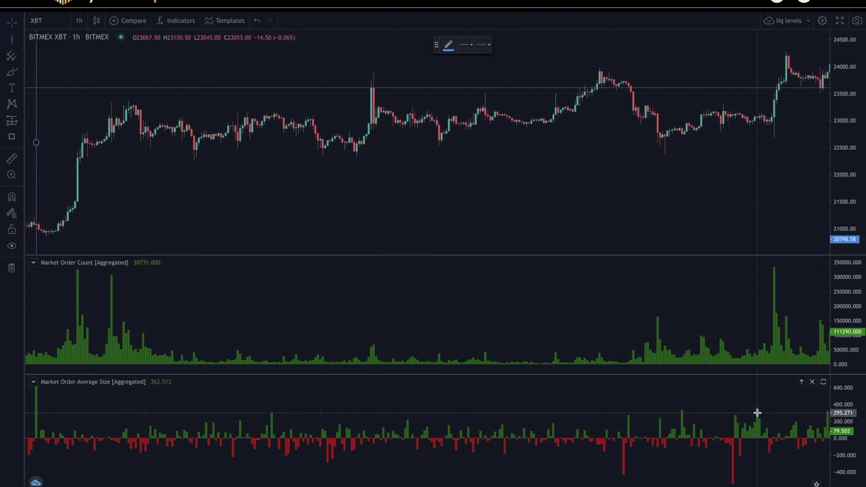
pyautogui.click(757, 227)
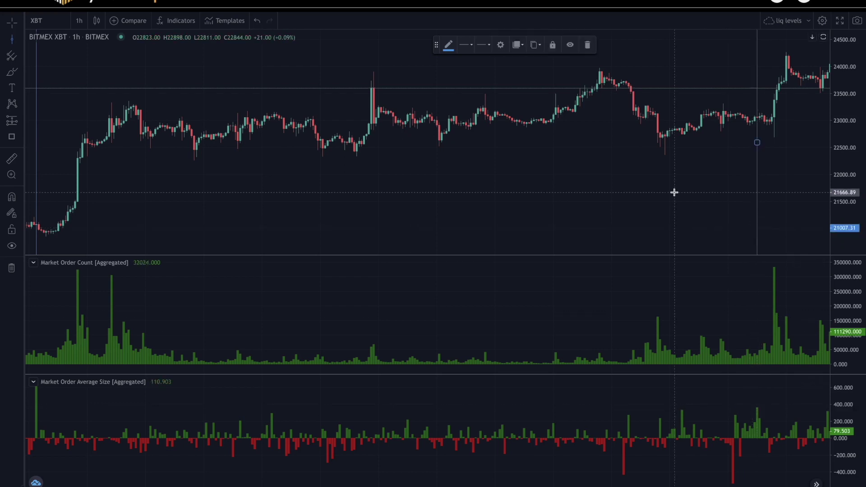
pyautogui.click(12, 40)
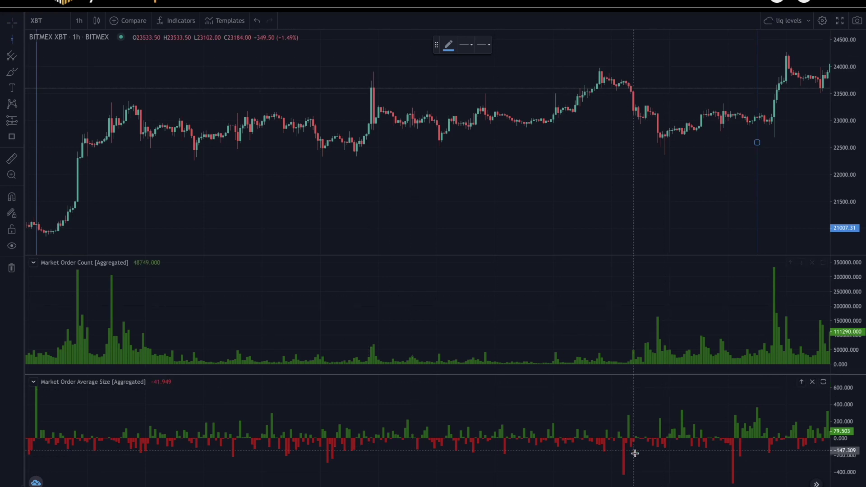
pyautogui.click(623, 289)
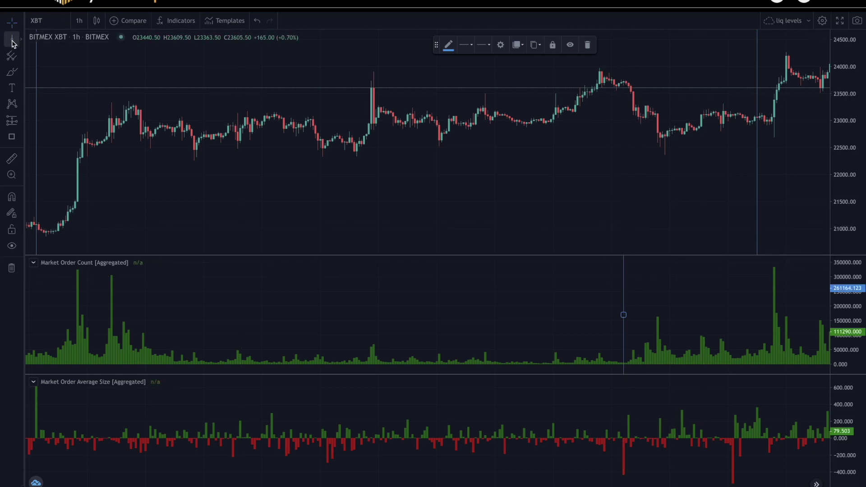
# Step: Add a fourth vertical line just left of the rightmost one, then deselect it
pyautogui.press('Escape')
pyautogui.click(623, 172)
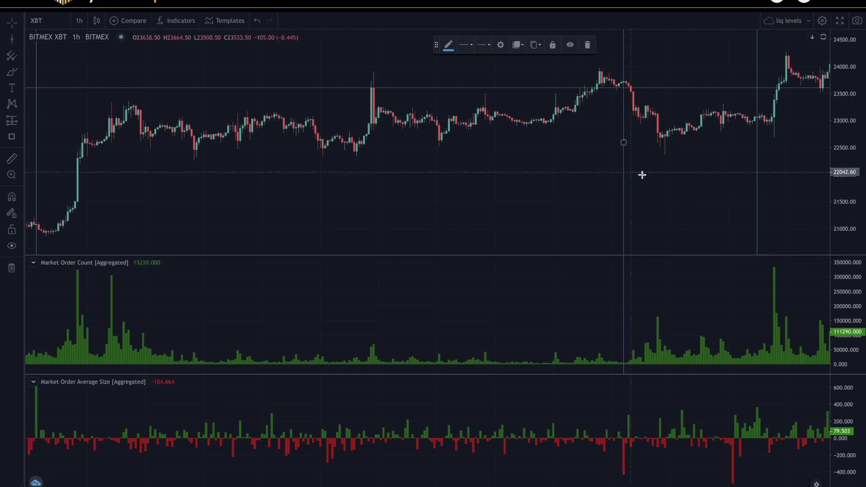
pyautogui.click(12, 45)
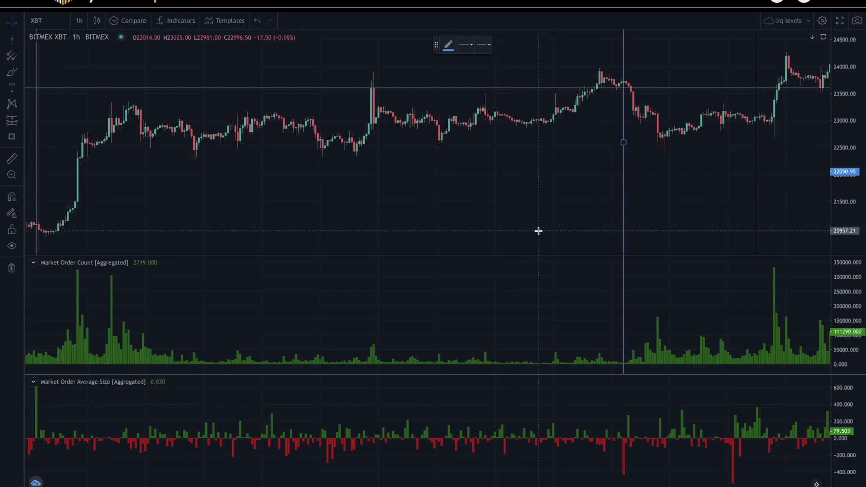
pyautogui.click(731, 220)
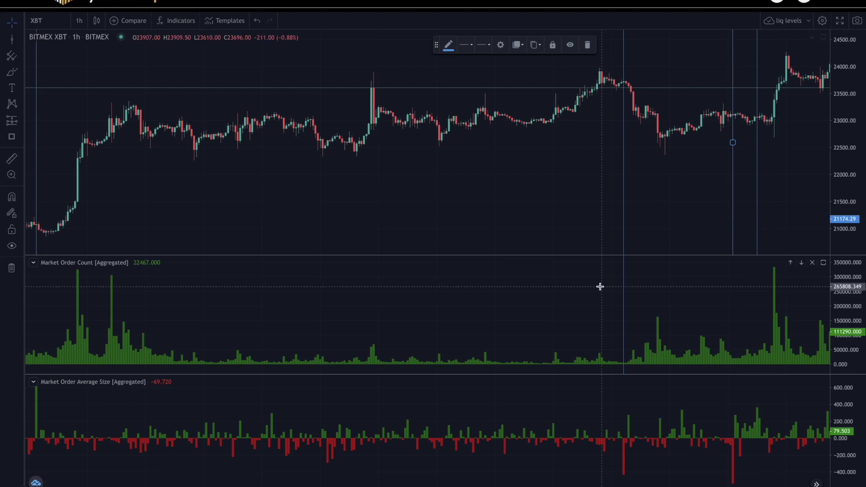
pyautogui.press('Escape')
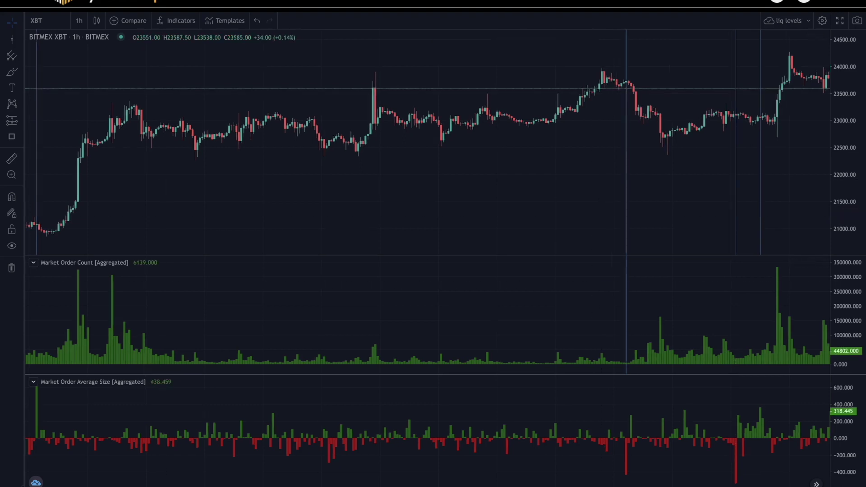